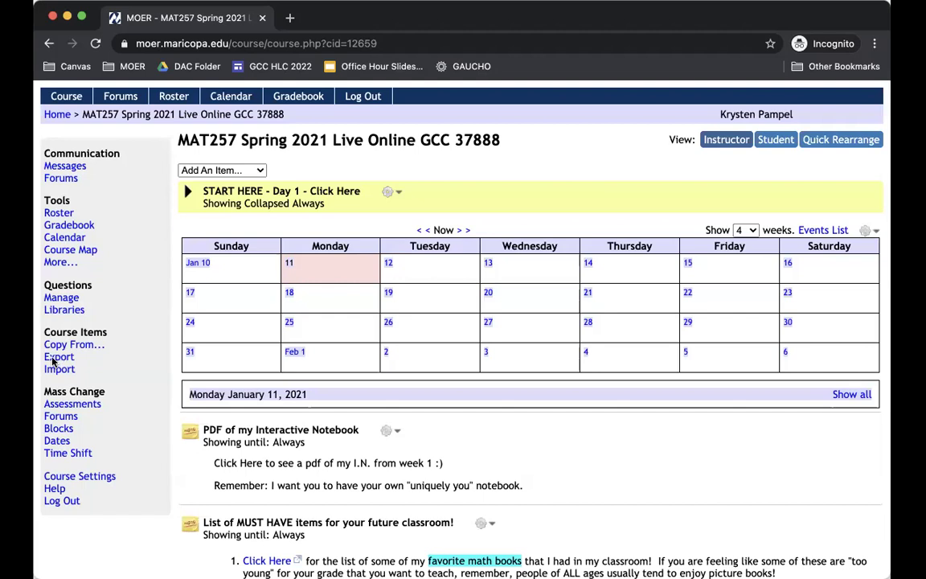
- Open MOER's Export For Another LMS page for the MAT257 Spring 2021 course
click(58, 358)
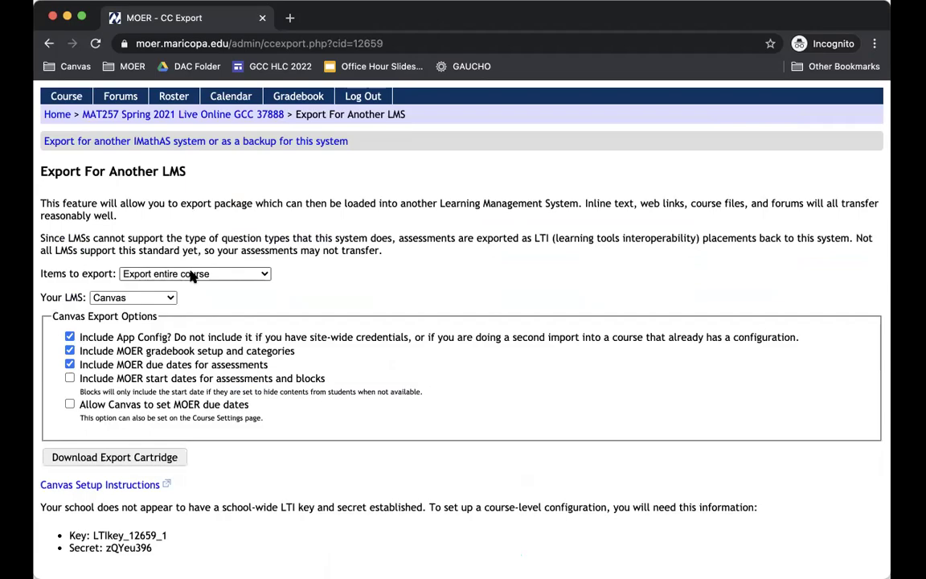
click(173, 116)
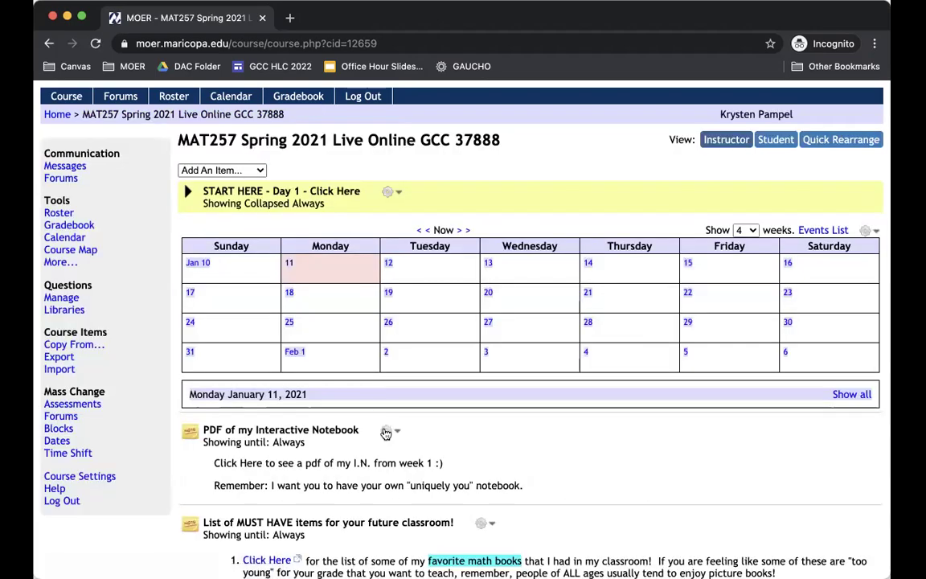
scroll(386, 433, down, 15)
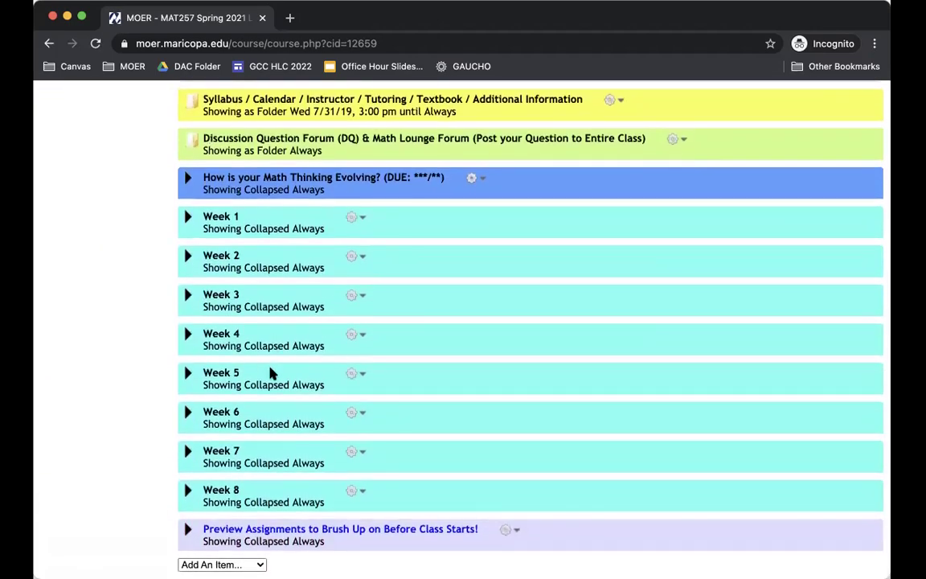
scroll(271, 373, up, 15)
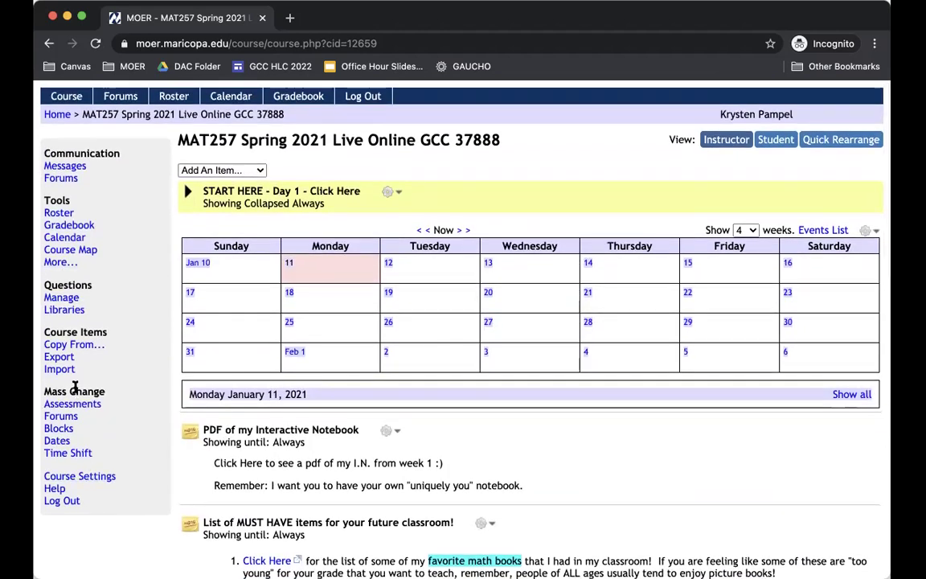
click(57, 356)
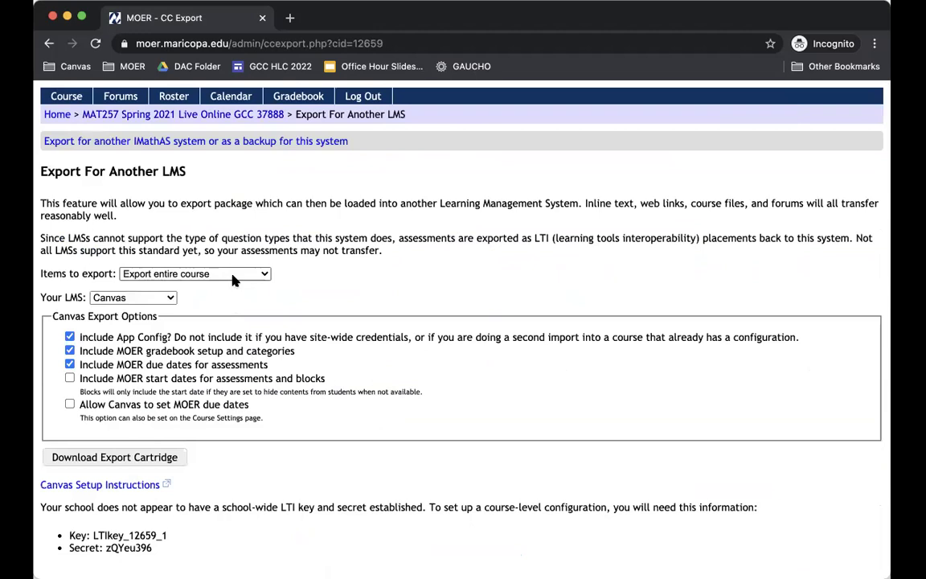
- Set Items to export to 'Select individual items to export'
click(234, 275)
key(Escape)
key(Down)
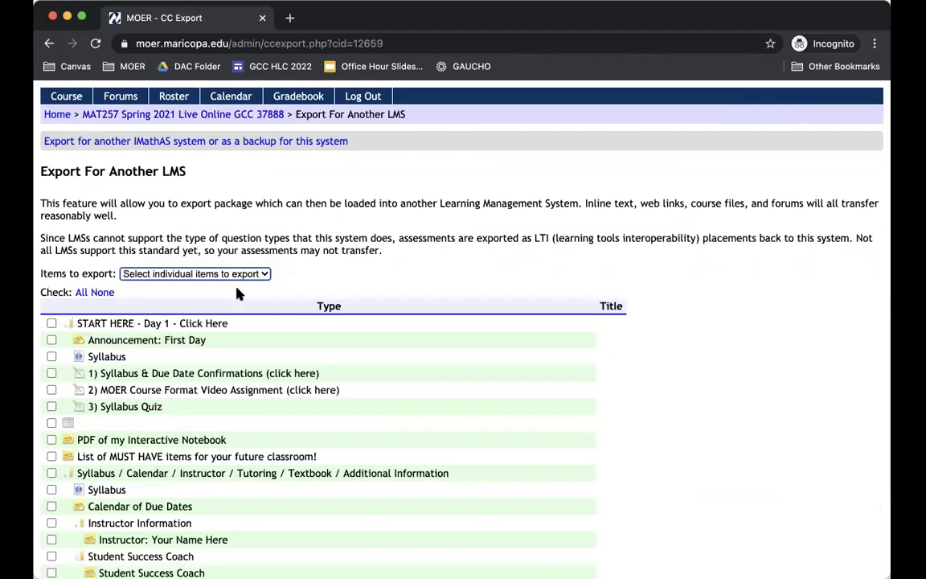
- Tick Probability Video Assignment and MOER Probability Homework for export
scroll(176, 354, down, 2)
scroll(173, 354, down, 1)
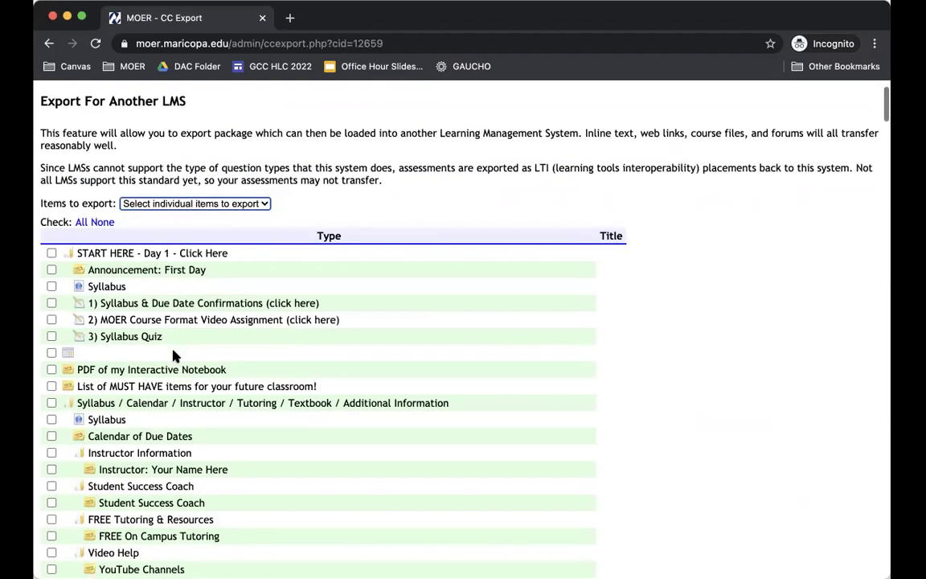
scroll(173, 354, down, 1)
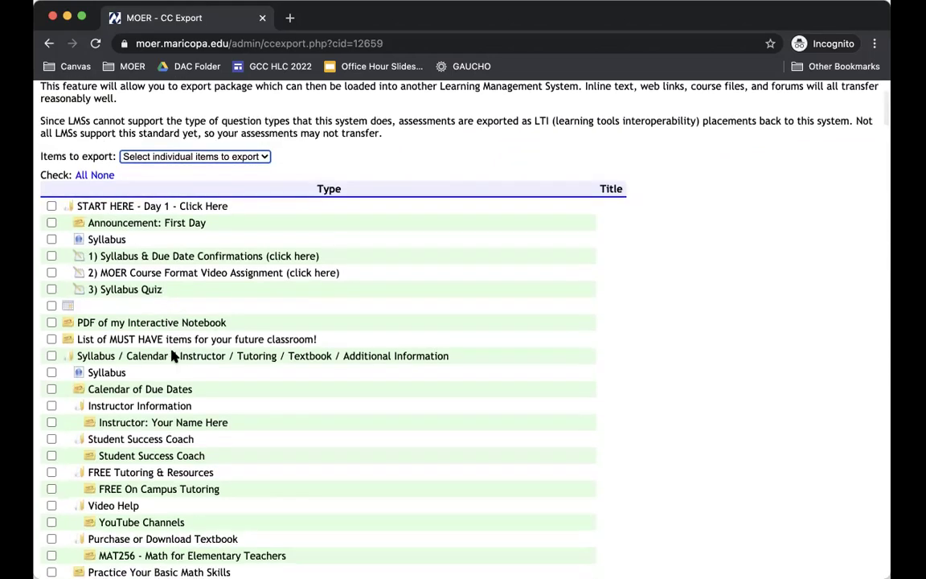
scroll(173, 356, down, 7)
scroll(172, 355, down, 5)
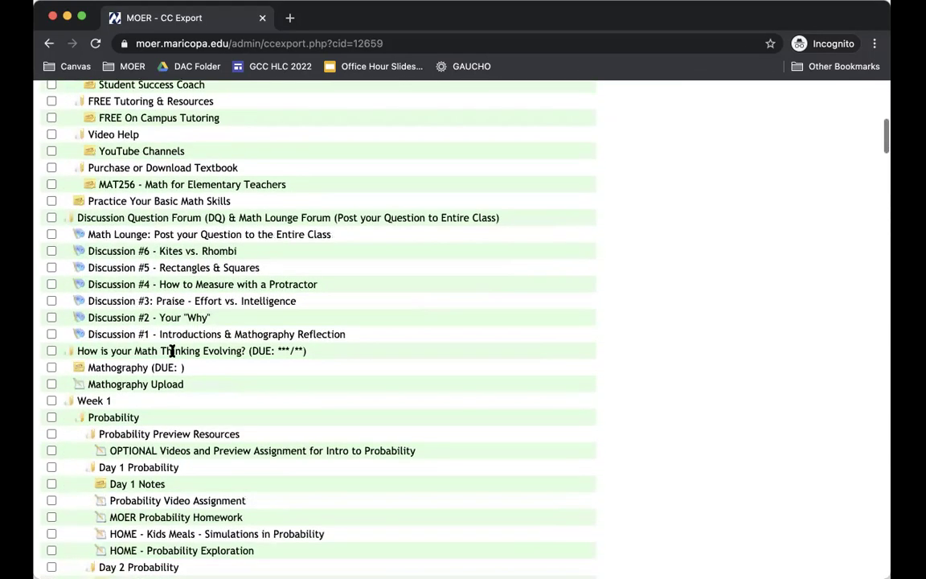
scroll(172, 352, down, 4)
scroll(171, 351, down, 2)
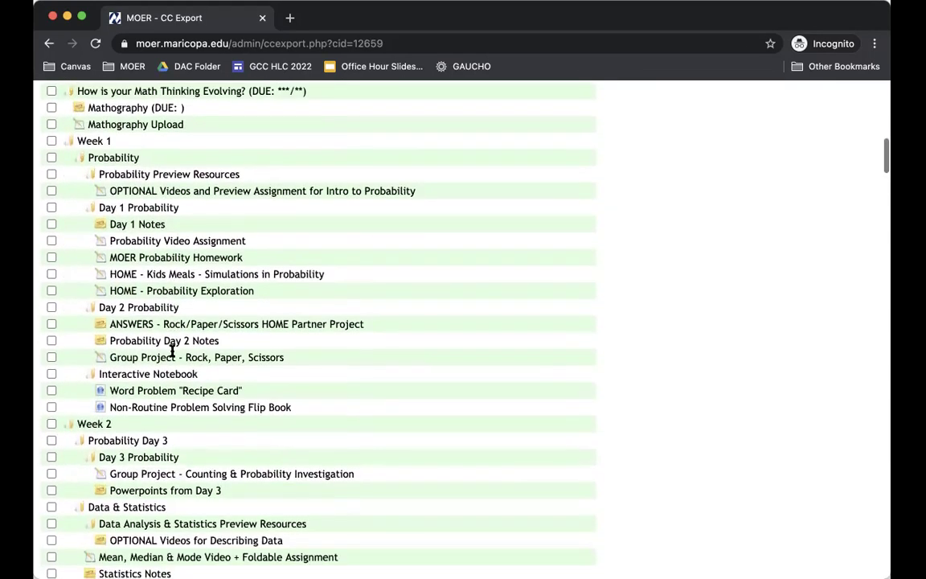
click(50, 241)
click(50, 257)
scroll(271, 375, down, 20)
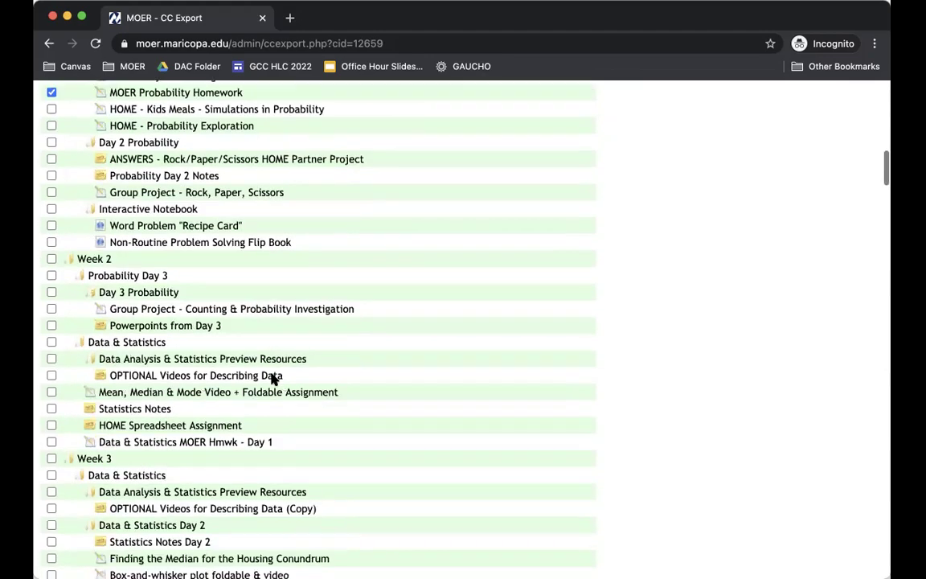
scroll(272, 375, down, 20)
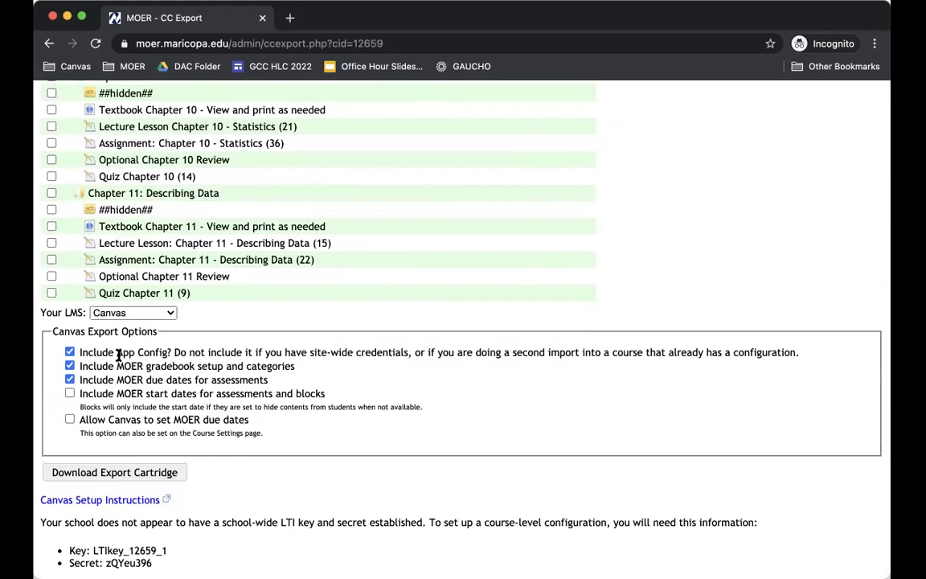
- Keep App Config, drop gradebook setup and MOER due dates, and allow Canvas to set MOER due dates
drag(116, 353, 172, 353)
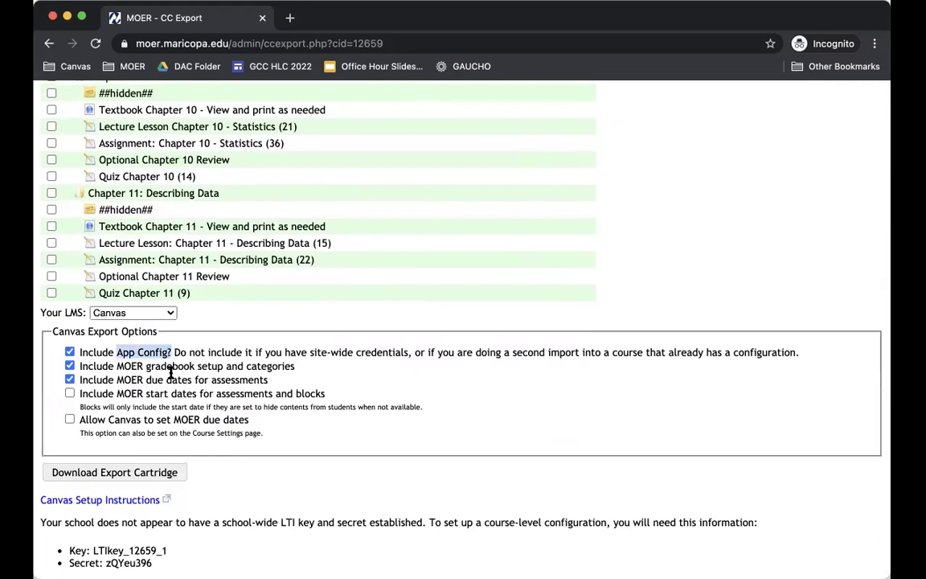
click(147, 370)
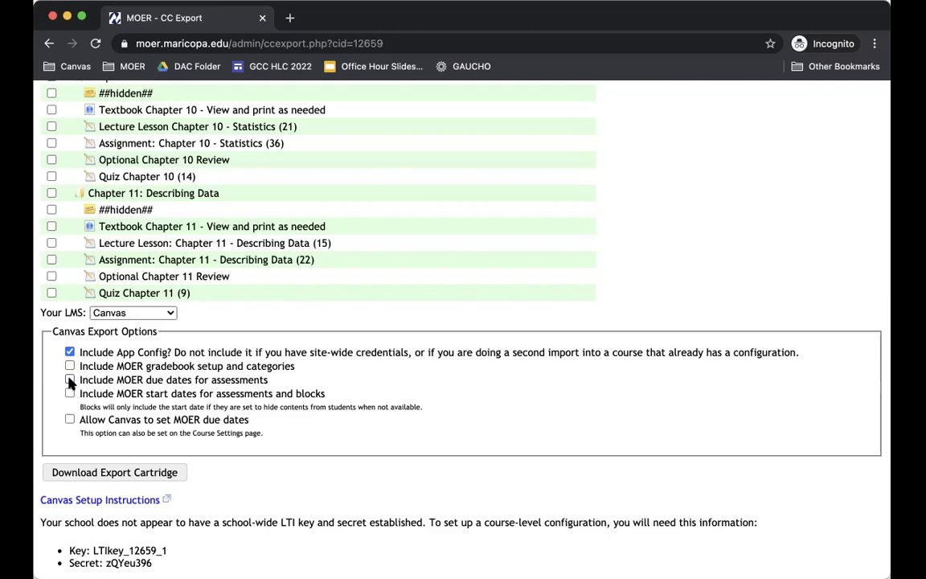
click(70, 419)
scroll(89, 419, up, 1)
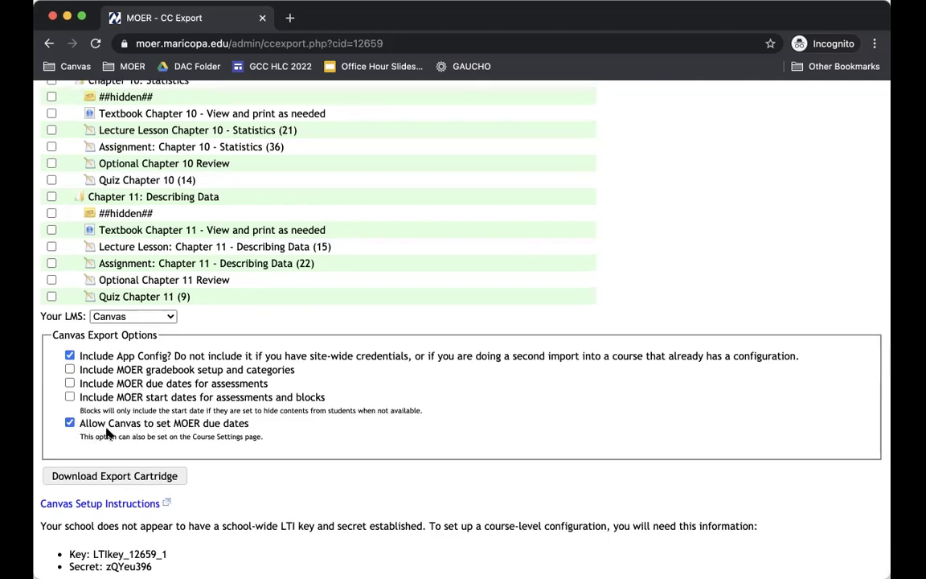
scroll(107, 426, down, 1)
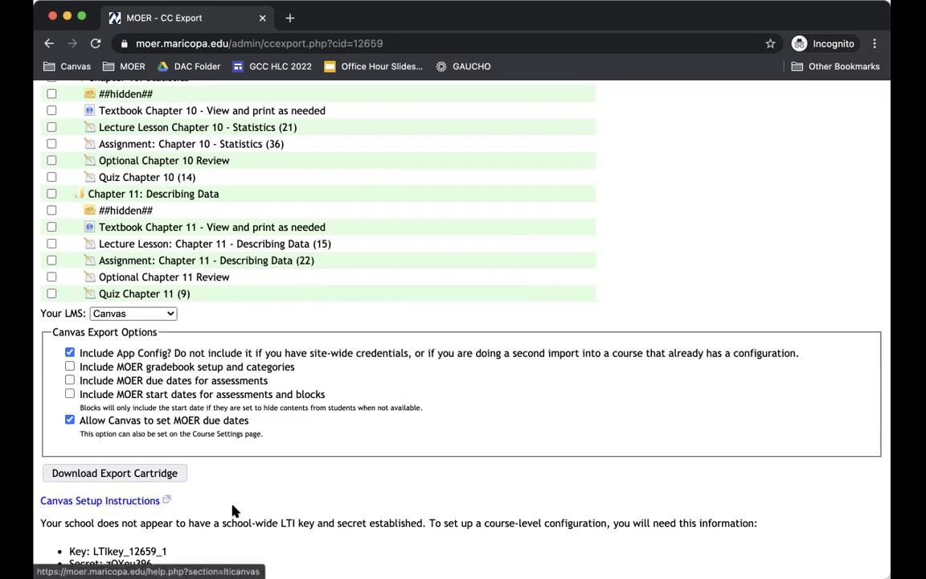
scroll(233, 510, down, 1)
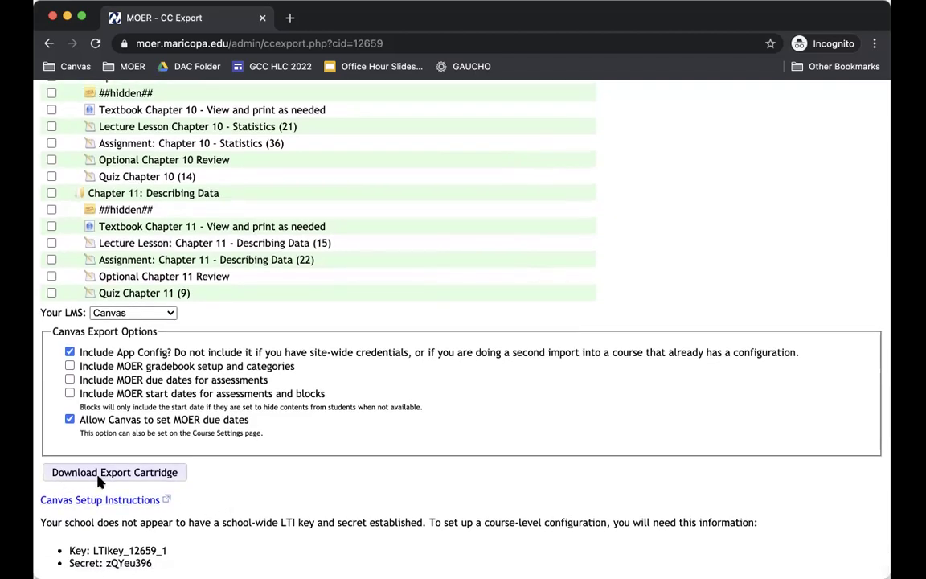
- Download the MOER Export Cartridge (.imscc) file
click(126, 475)
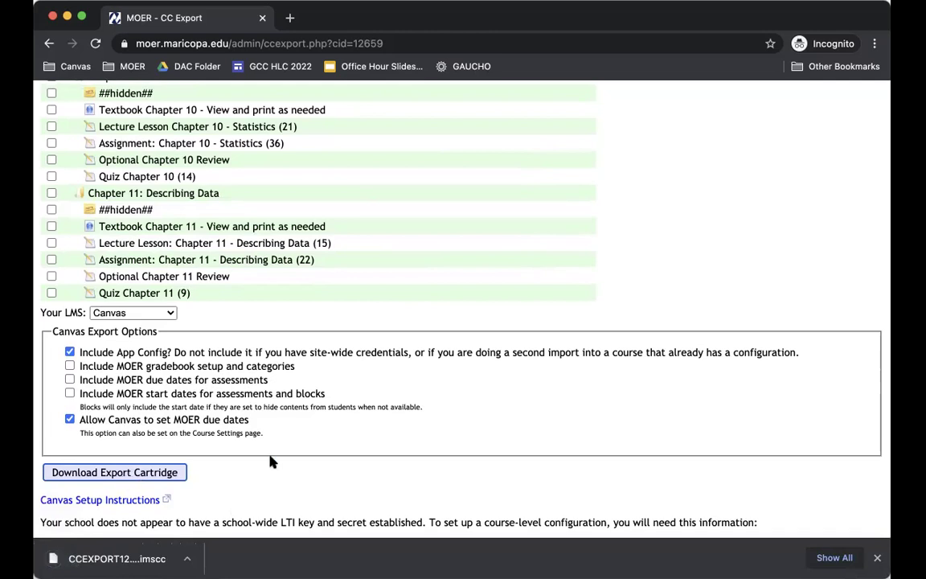
scroll(275, 413, down, 1)
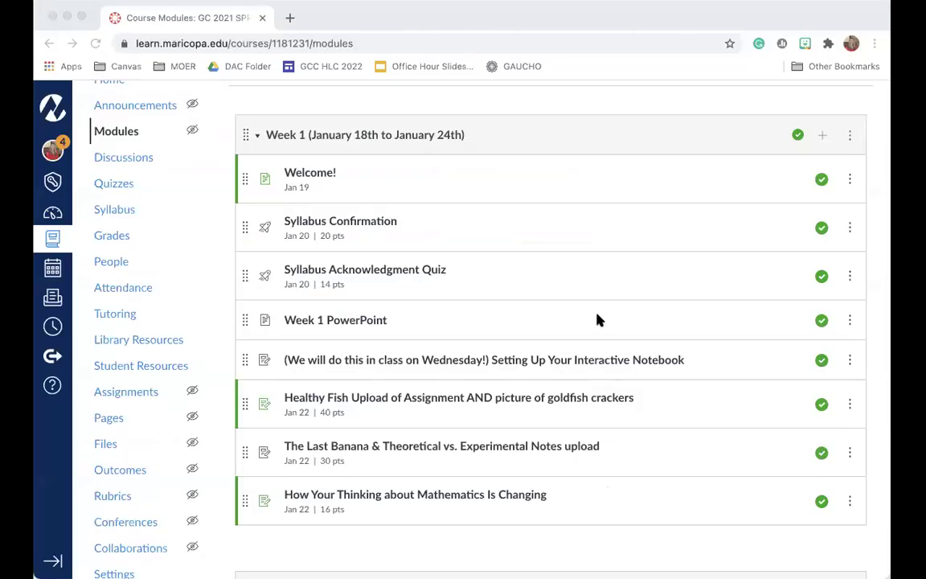
- Go from the course's Home to Settings and open Import Course Content
scroll(169, 257, up, 3)
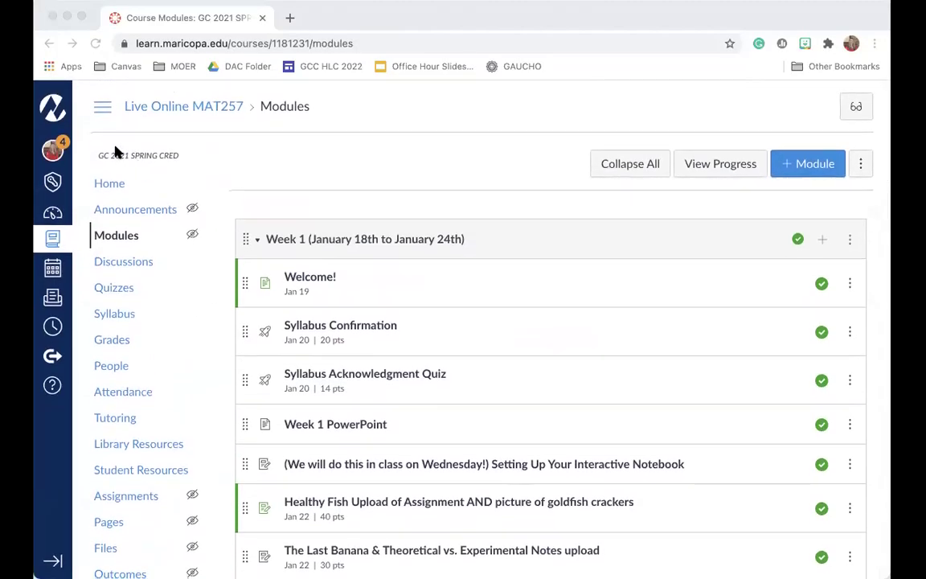
click(111, 184)
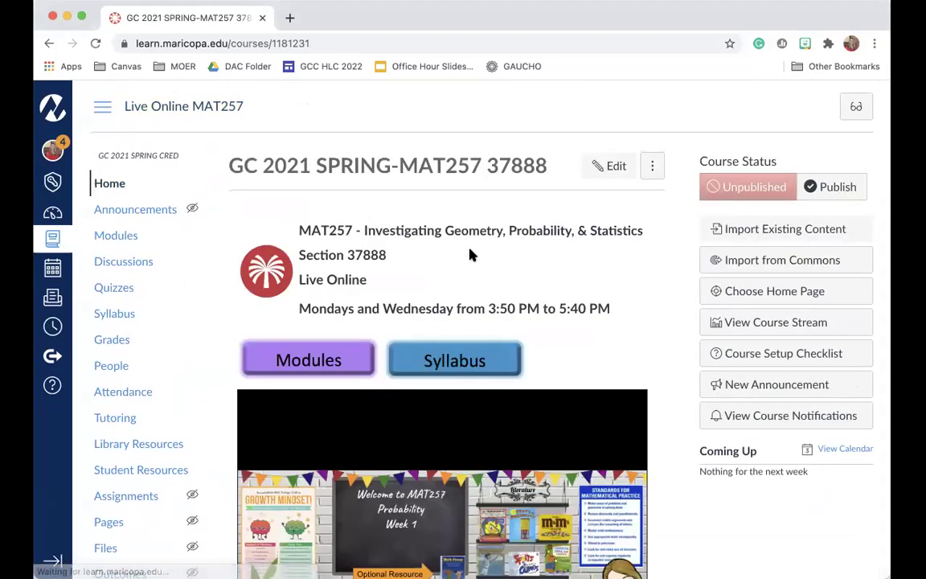
scroll(180, 258, down, 5)
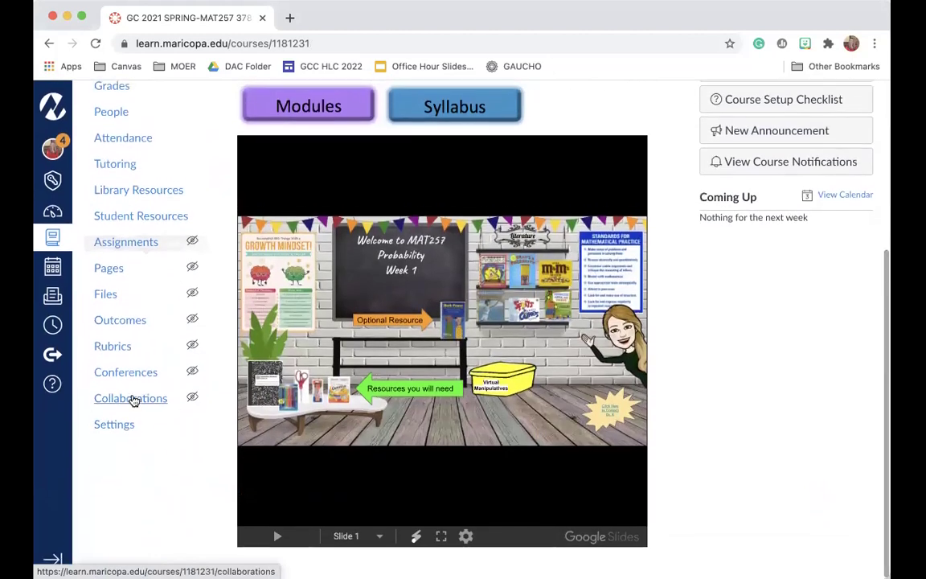
click(113, 427)
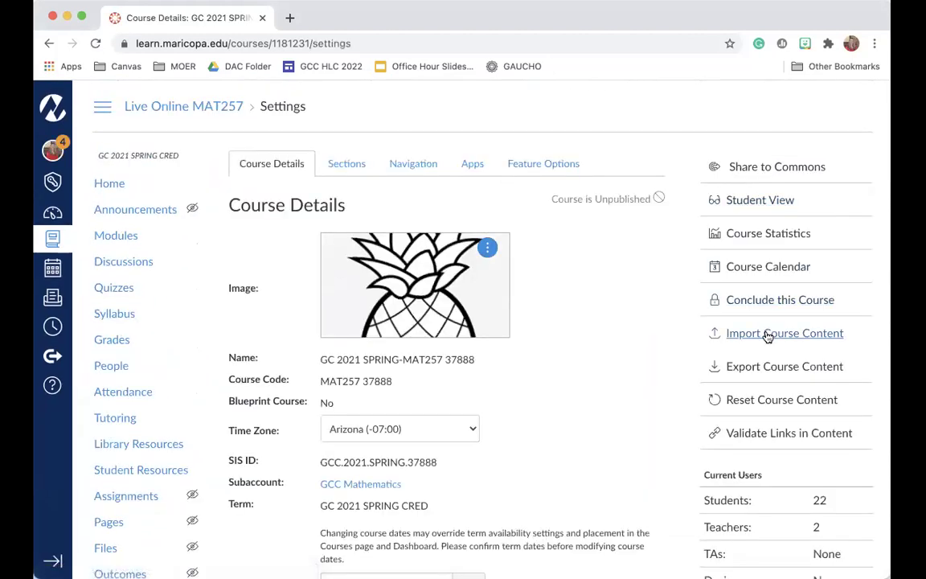
click(770, 333)
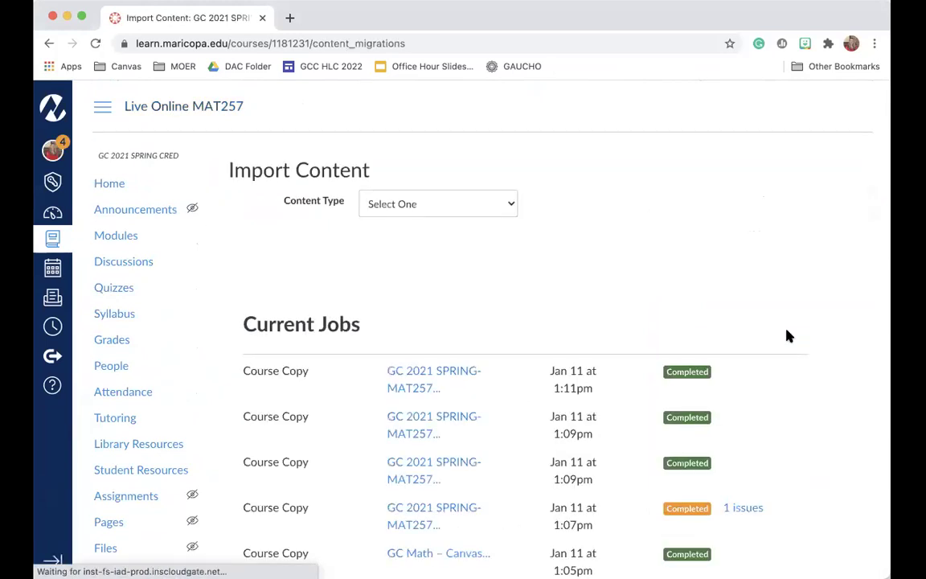
- Choose Canvas Common Cartridge as content type and select CCEXPORT12659.imscc
click(475, 204)
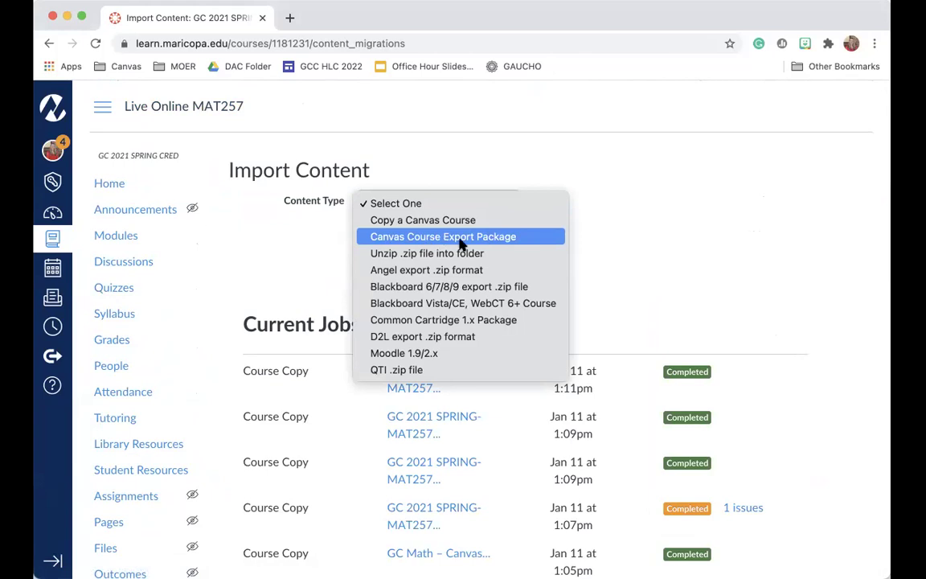
click(501, 243)
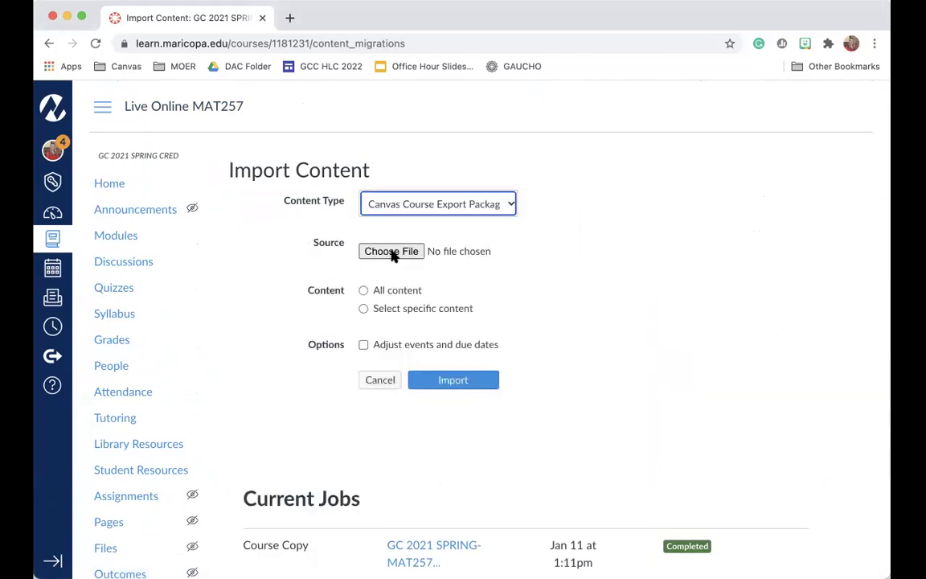
click(393, 253)
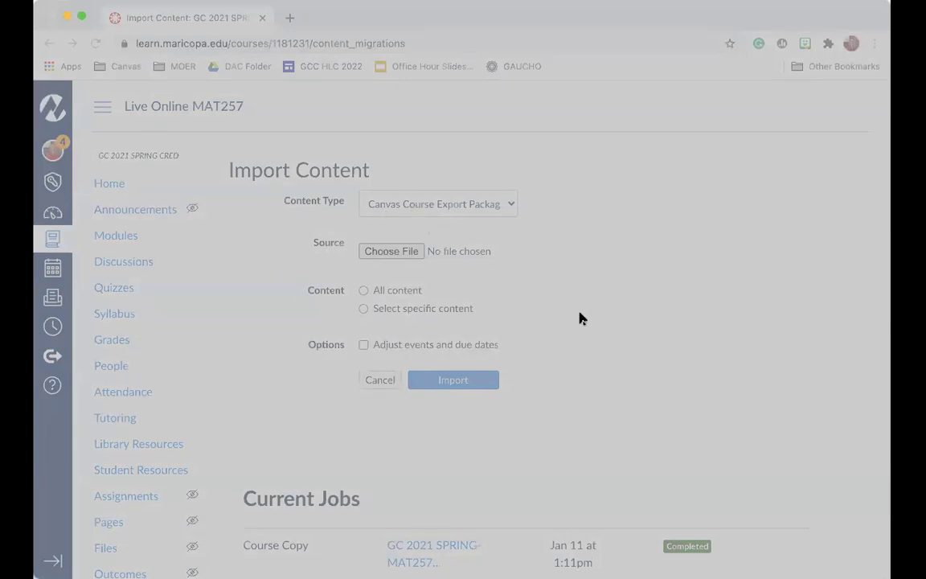
click(695, 416)
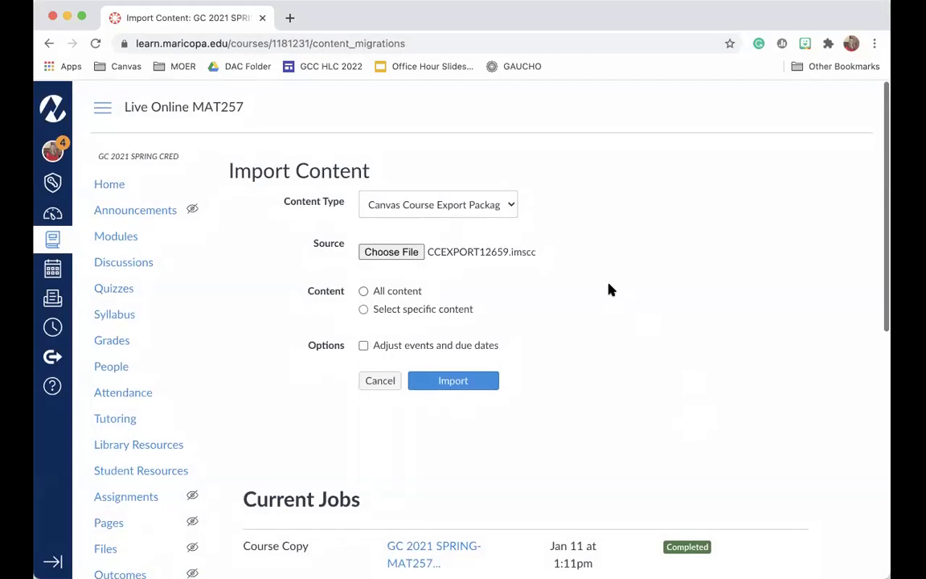
- Import all content and show the issue about MOER's security parameters
click(365, 311)
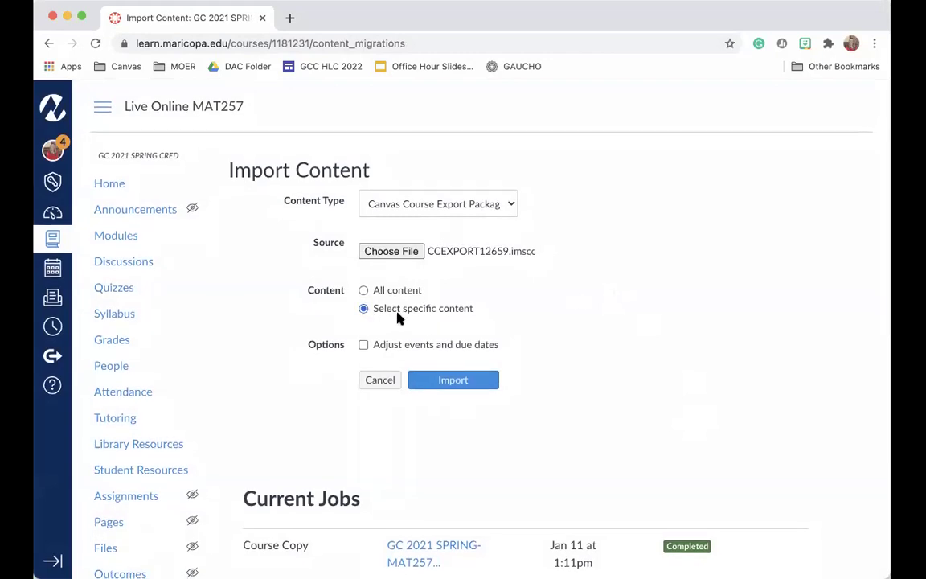
click(363, 291)
click(466, 380)
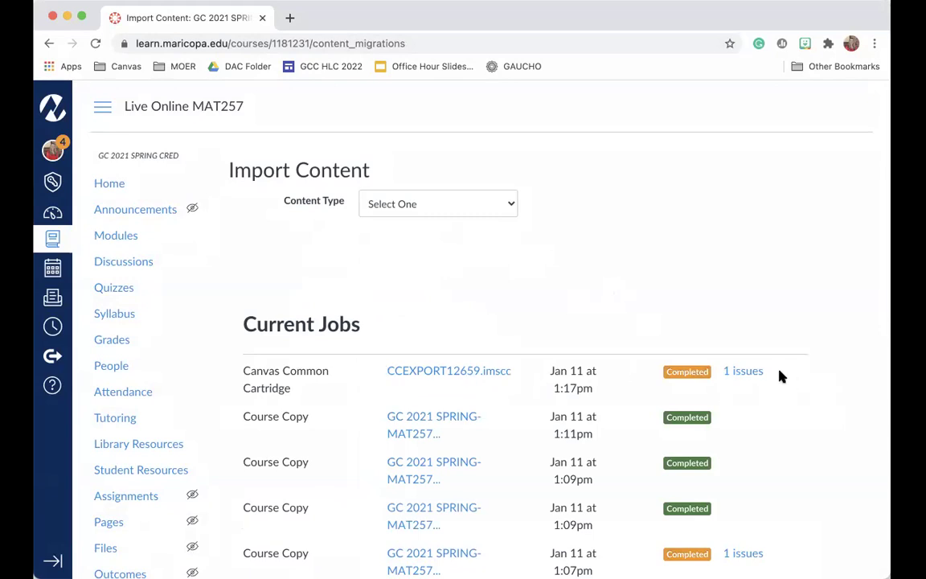
click(739, 373)
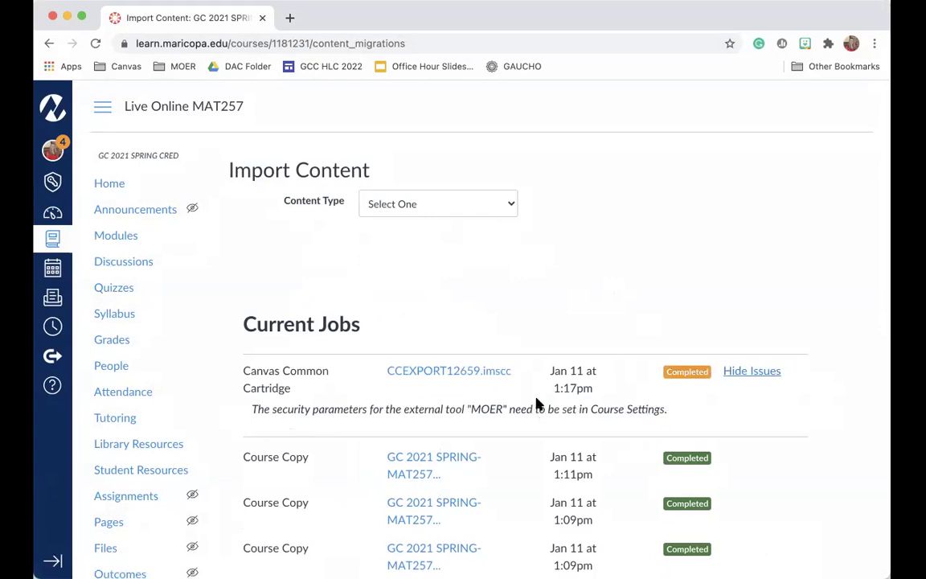
scroll(537, 403, down, 5)
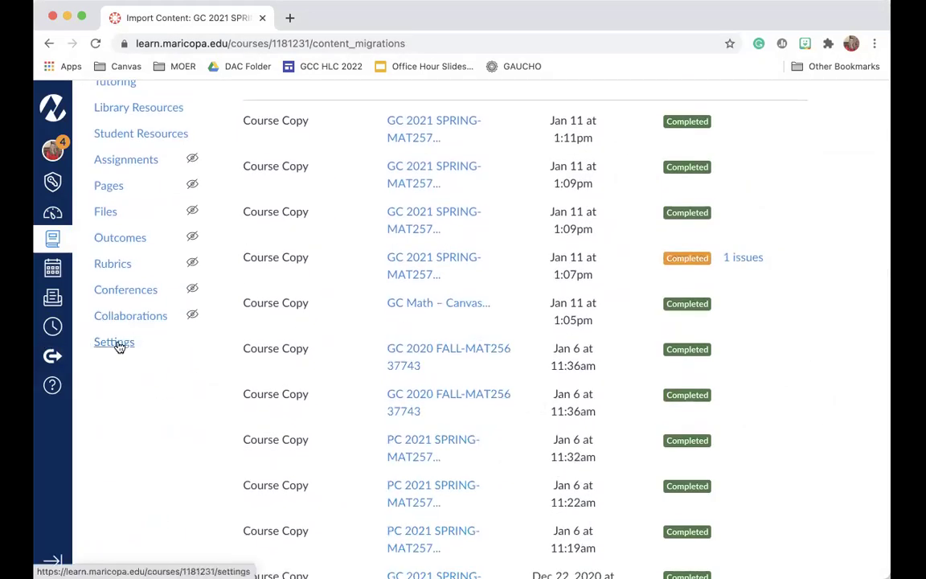
- View the course's app configurations under Settings > Apps
click(115, 343)
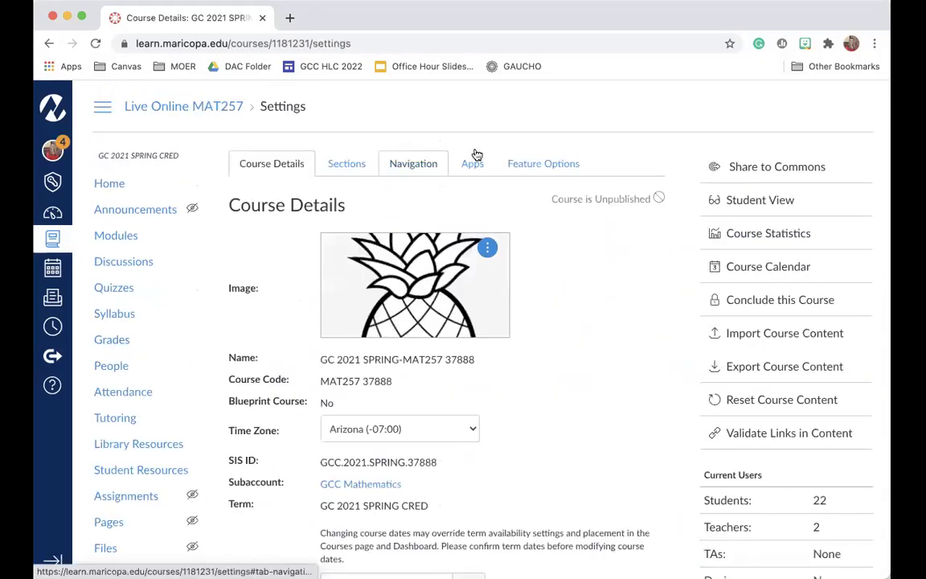
click(477, 160)
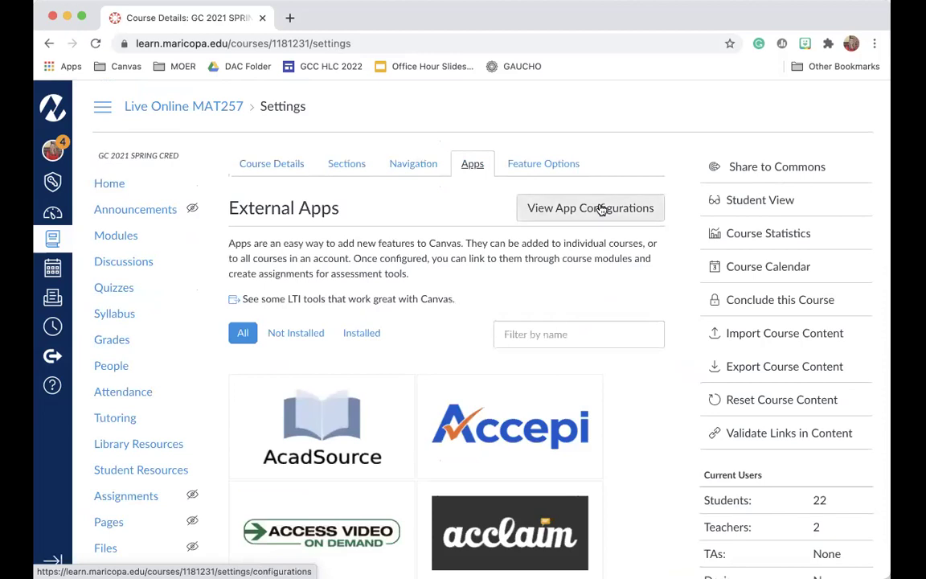
click(602, 210)
scroll(591, 270, down, 2)
scroll(592, 271, down, 20)
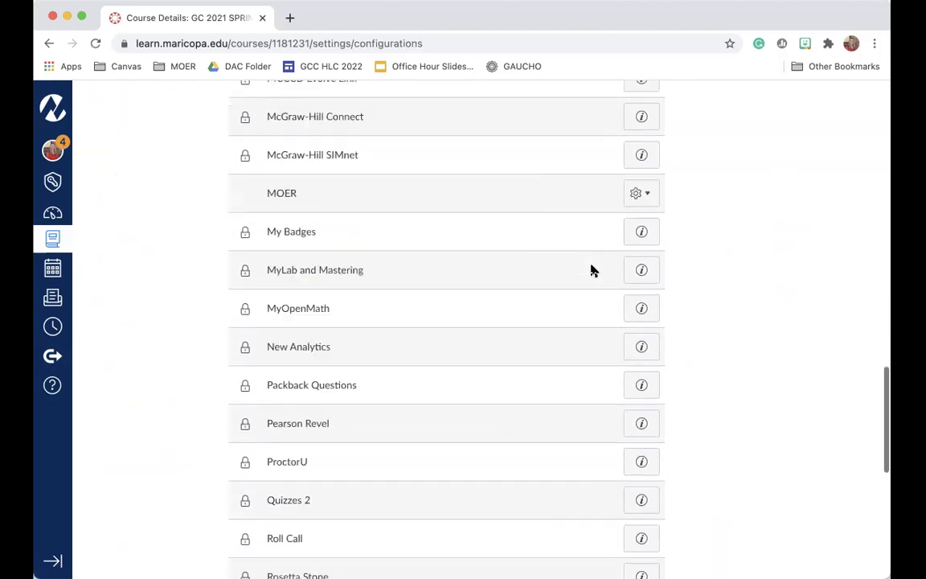
scroll(592, 271, up, 5)
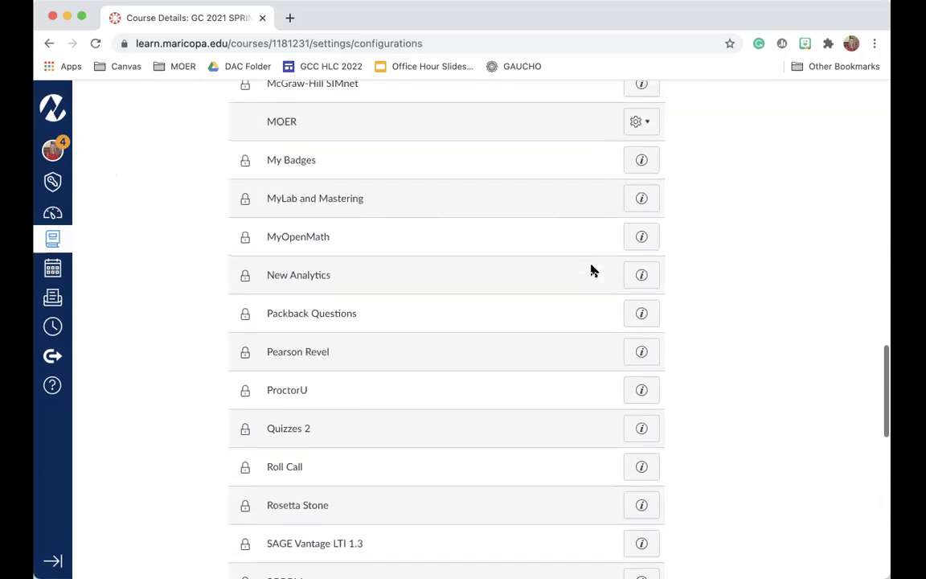
- Edit the MOER app, pasting in the consumer key and shared secret
click(634, 123)
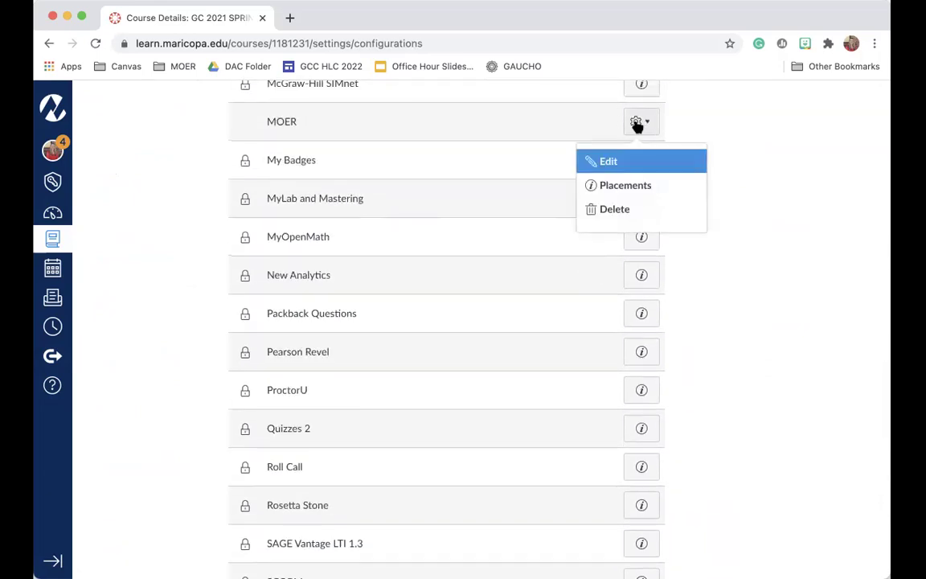
click(602, 162)
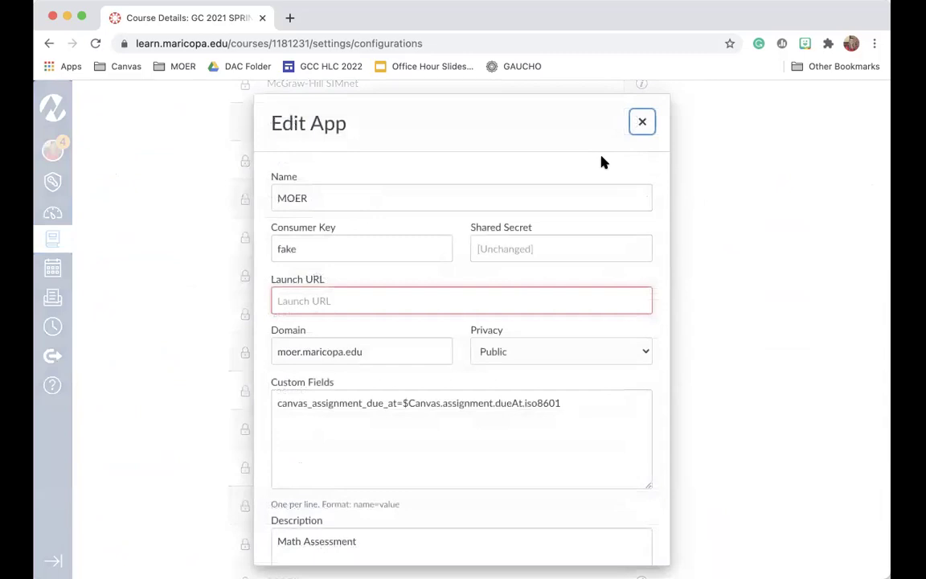
scroll(402, 192, down, 1)
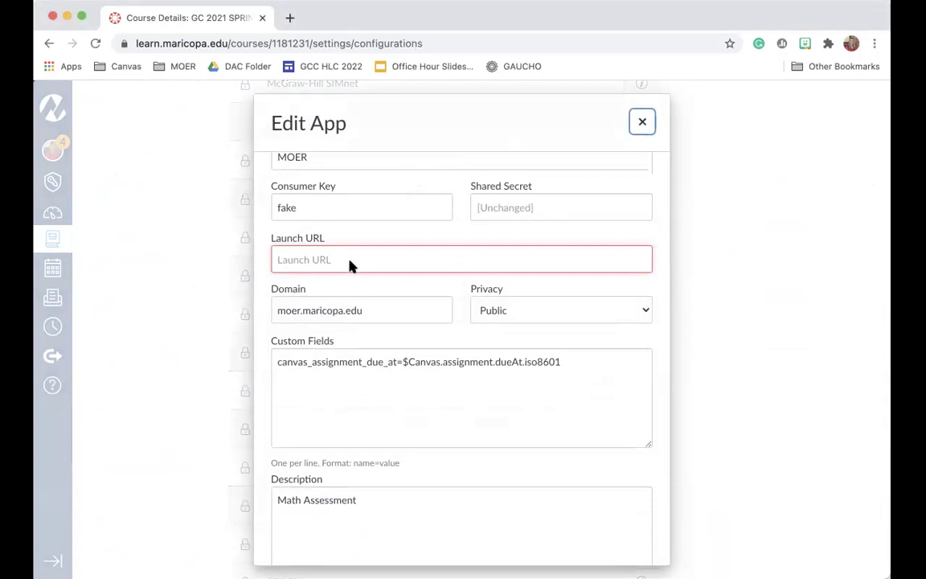
double_click(342, 200)
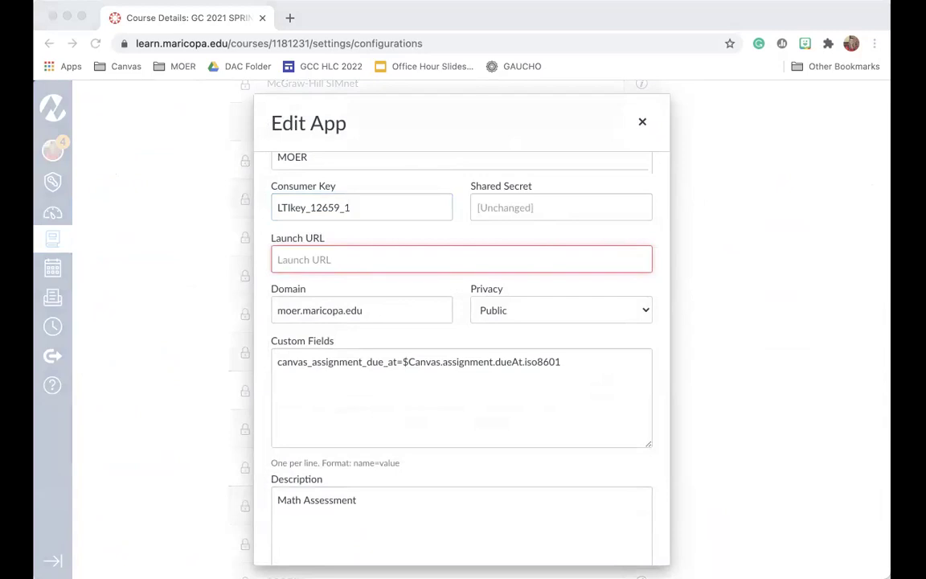
click(514, 209)
key(super+v)
click(369, 262)
drag(375, 314, 202, 317)
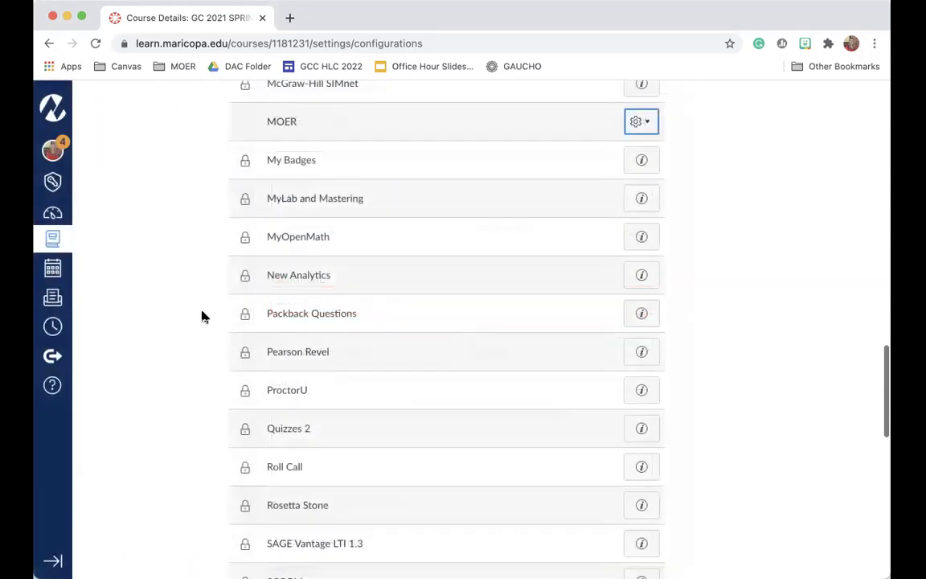
- Reopen MOER's app settings and paste moer.maricopa.edu as the Launch URL
click(640, 121)
click(613, 166)
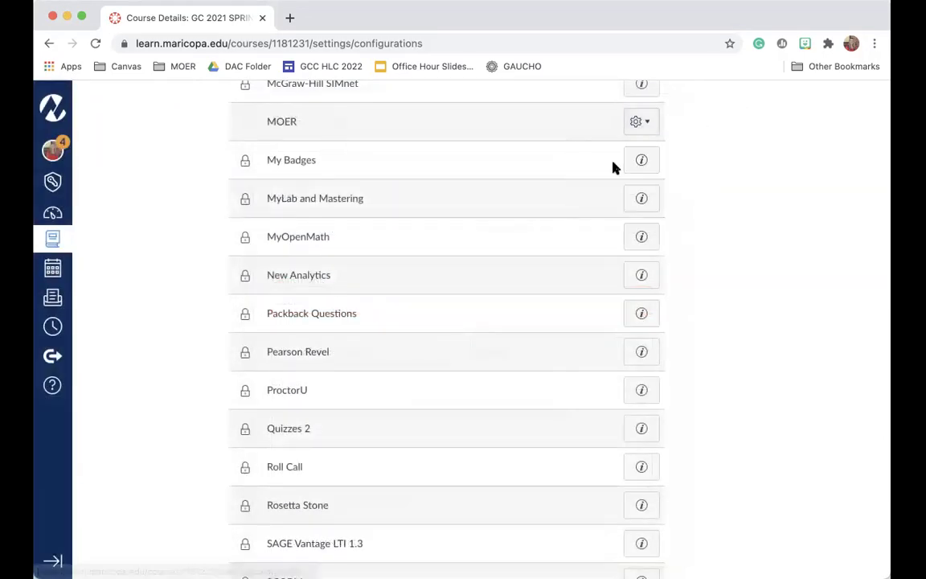
drag(362, 354, 264, 355)
key(ctrl+c)
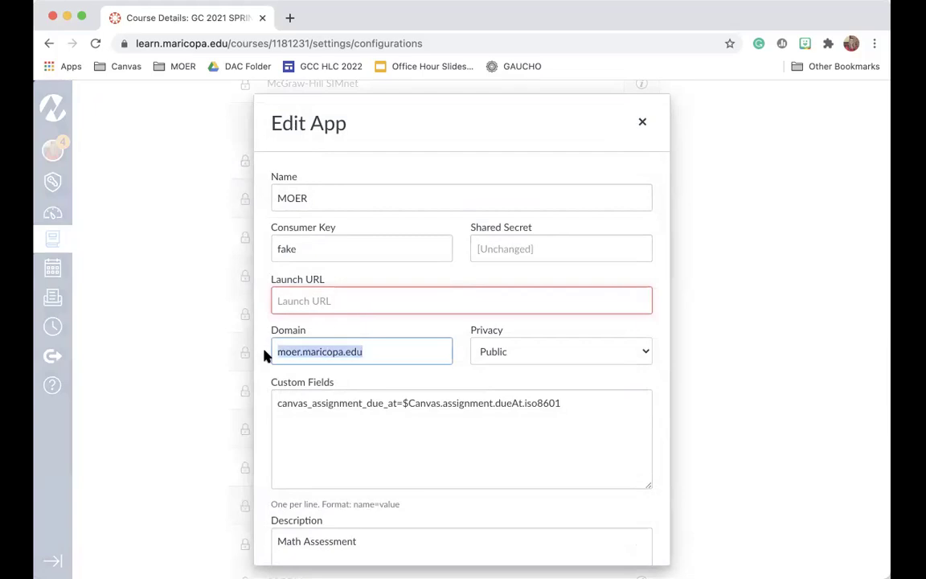
click(290, 302)
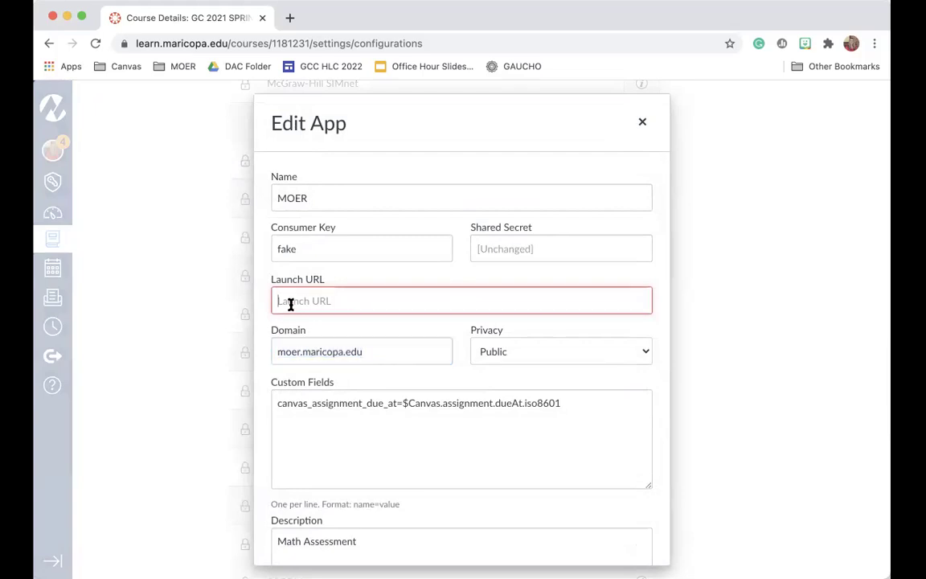
key(ctrl+v)
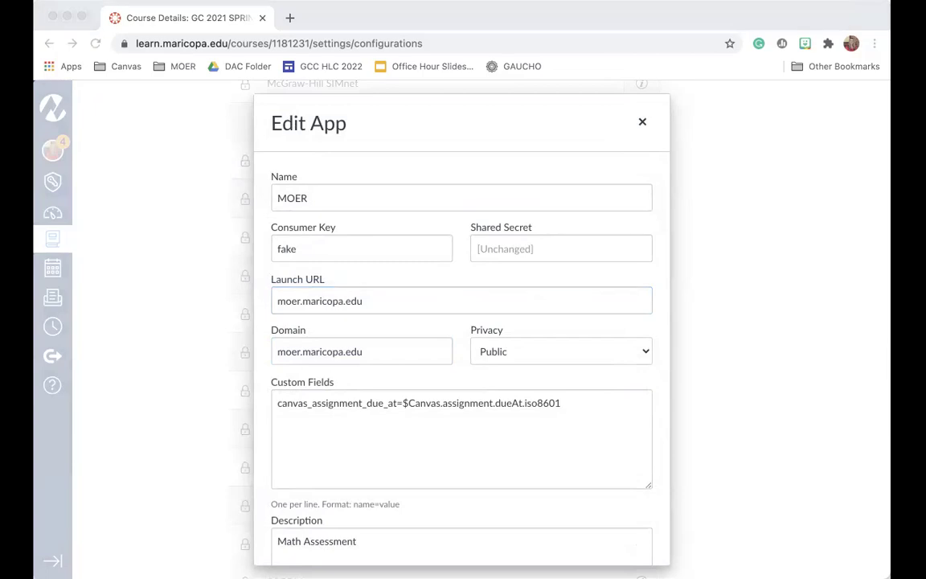
- Paste the consumer key and shared secret, then submit the MOER app update
click(414, 247)
double_click(414, 249)
click(561, 254)
click(559, 248)
key(super+v)
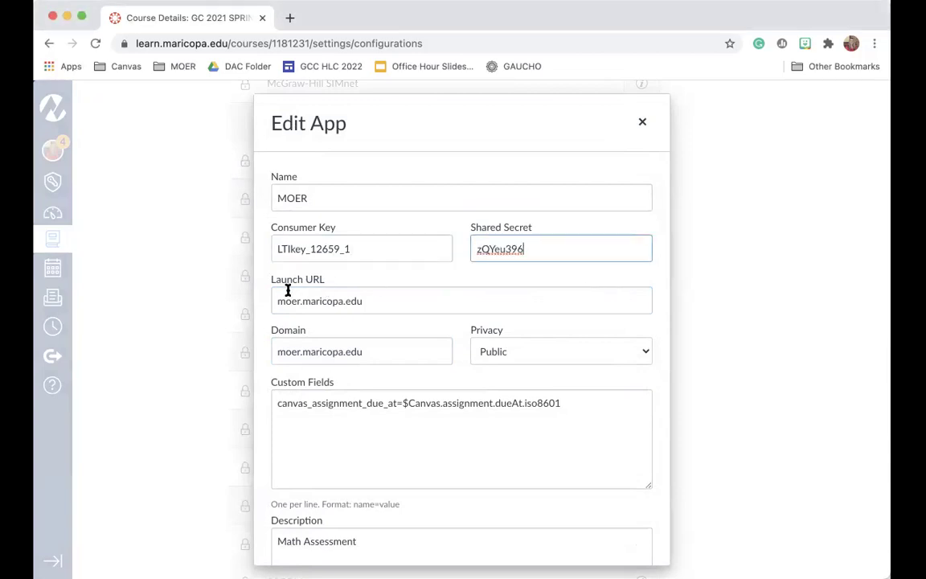
scroll(513, 352, down, 3)
scroll(383, 552, up, 1)
scroll(360, 533, down, 1)
click(359, 534)
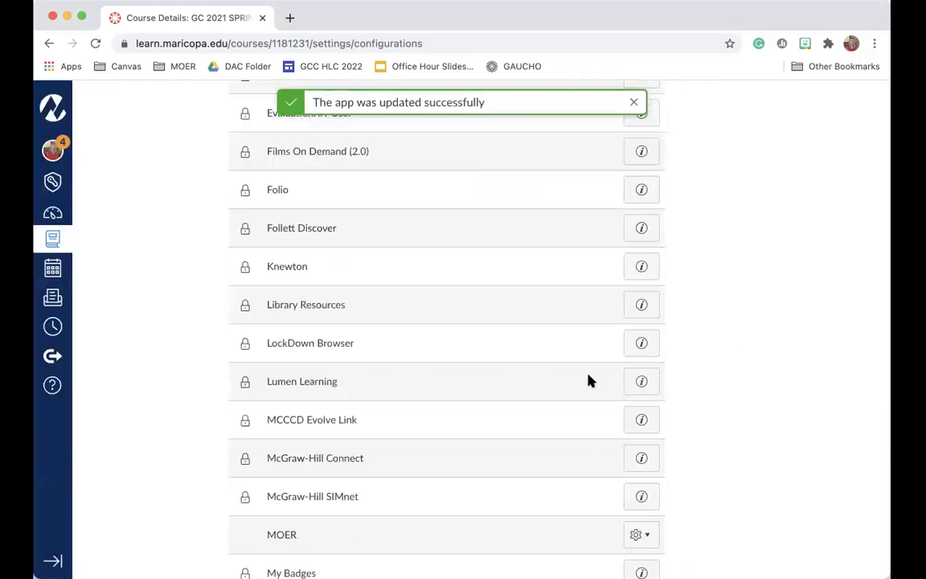
- Open the Probability Video Assignment from the course's Assignments
scroll(590, 381, up, 10)
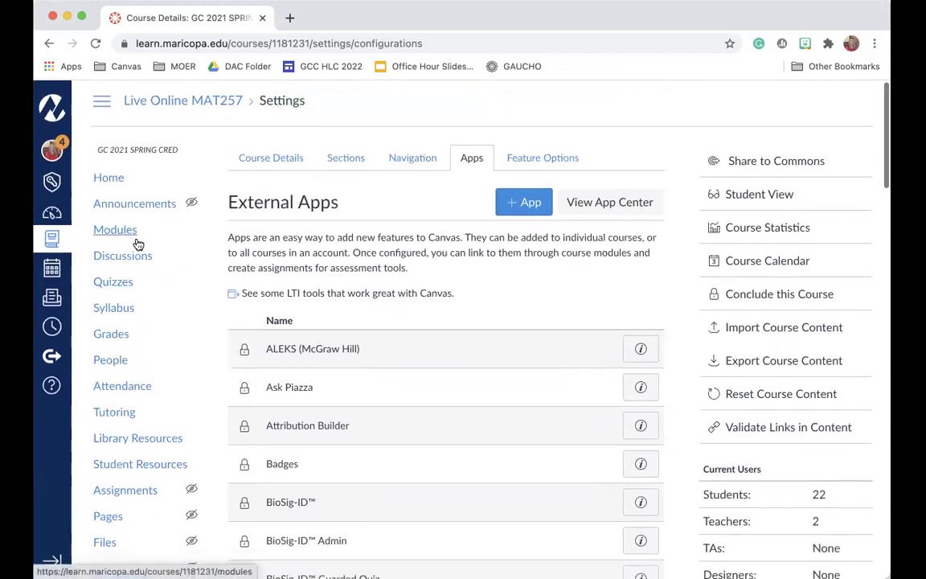
click(126, 498)
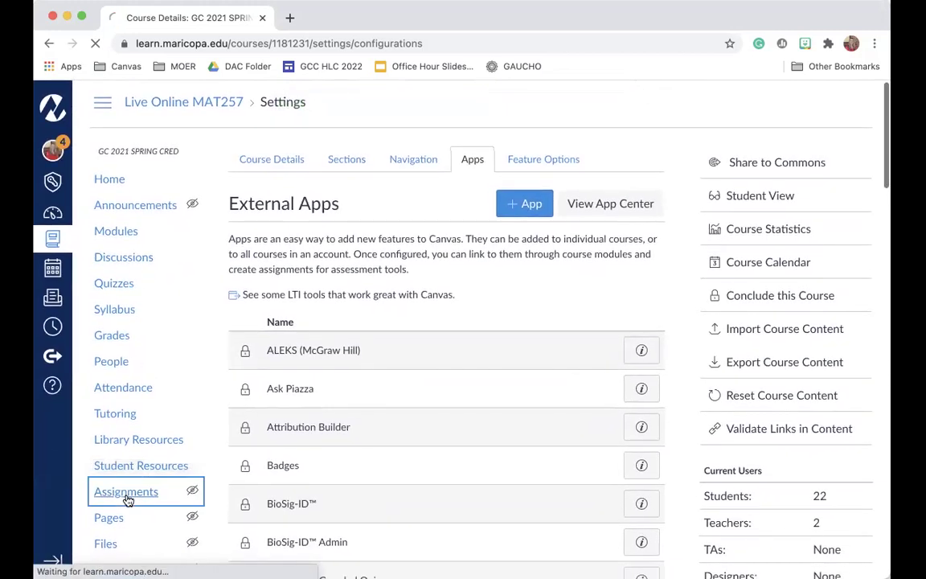
scroll(404, 394, down, 5)
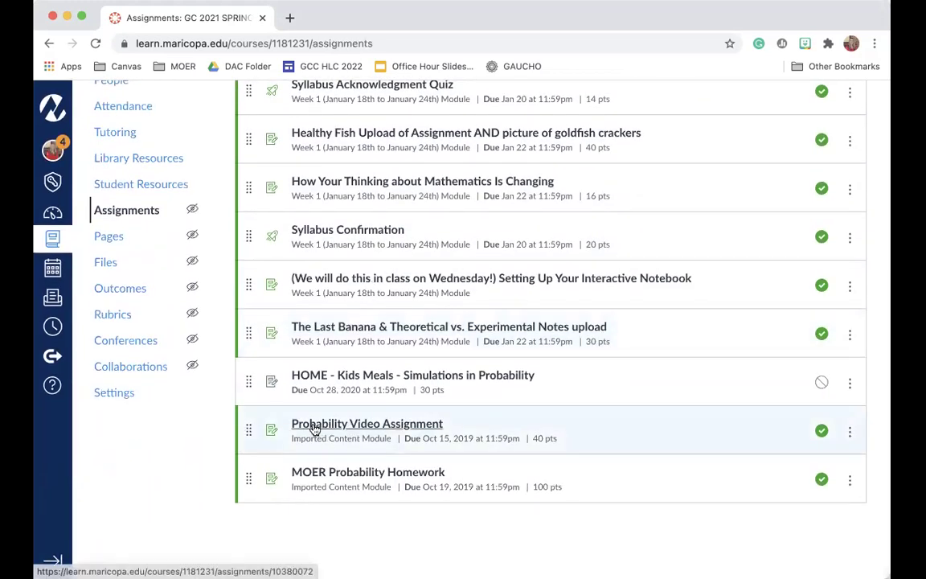
click(386, 430)
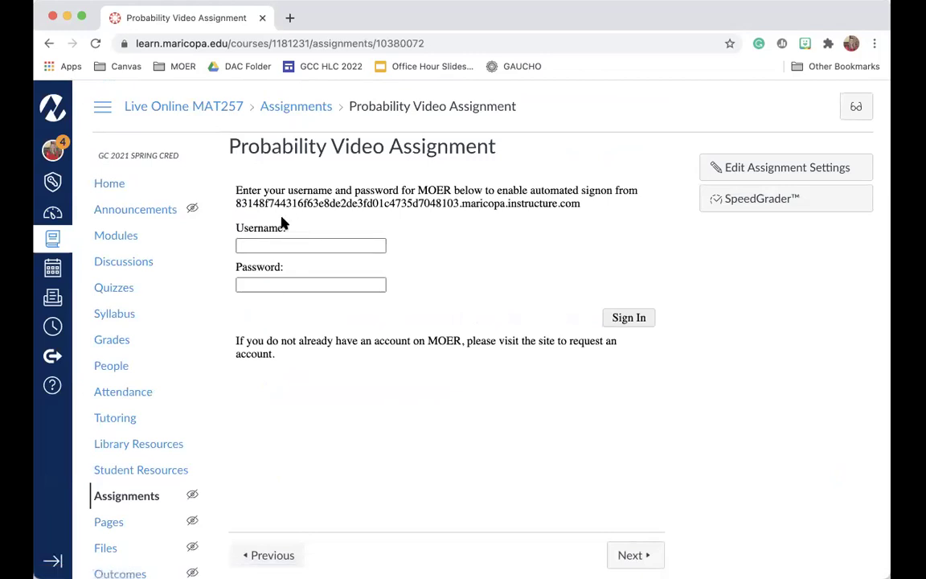
- Sign in to MOER with the saved username and the account password
click(312, 244)
click(250, 271)
click(291, 285)
text(•••)
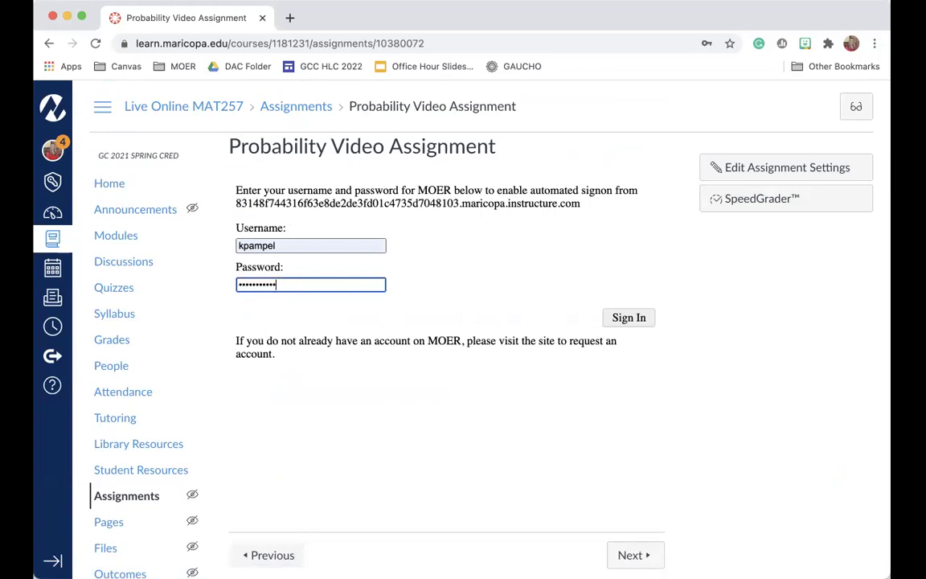
click(643, 319)
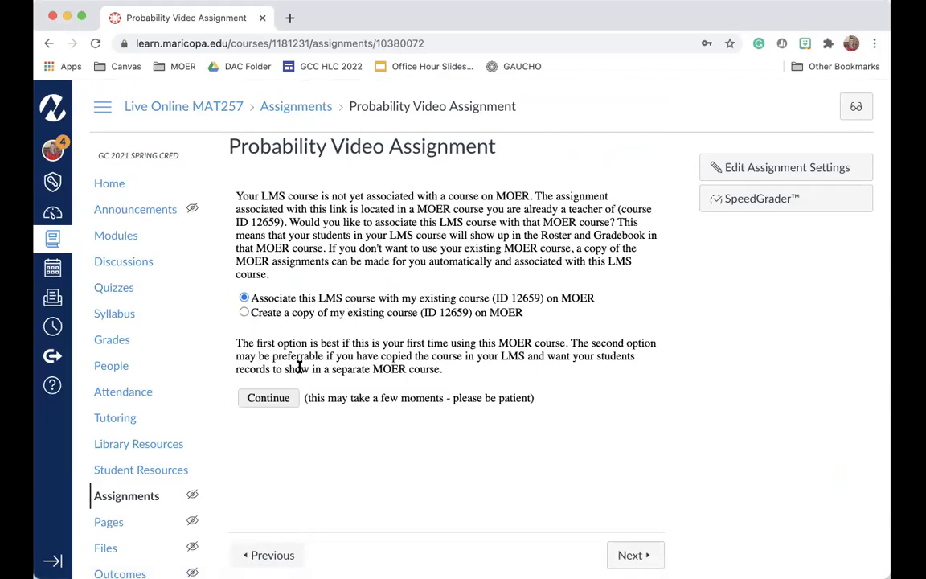
- Link to existing MOER course 12659, view the Teacher Preview, then return Home
click(268, 397)
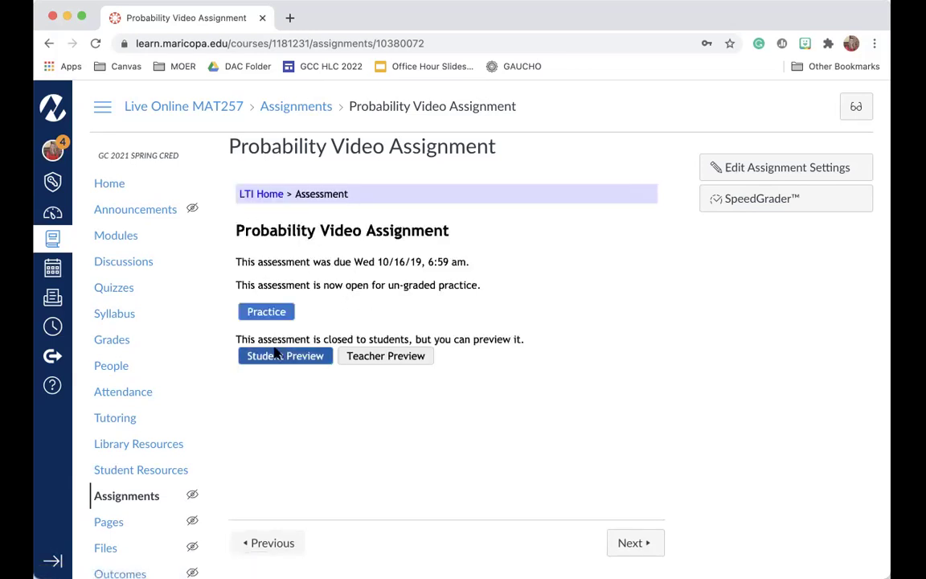
click(390, 358)
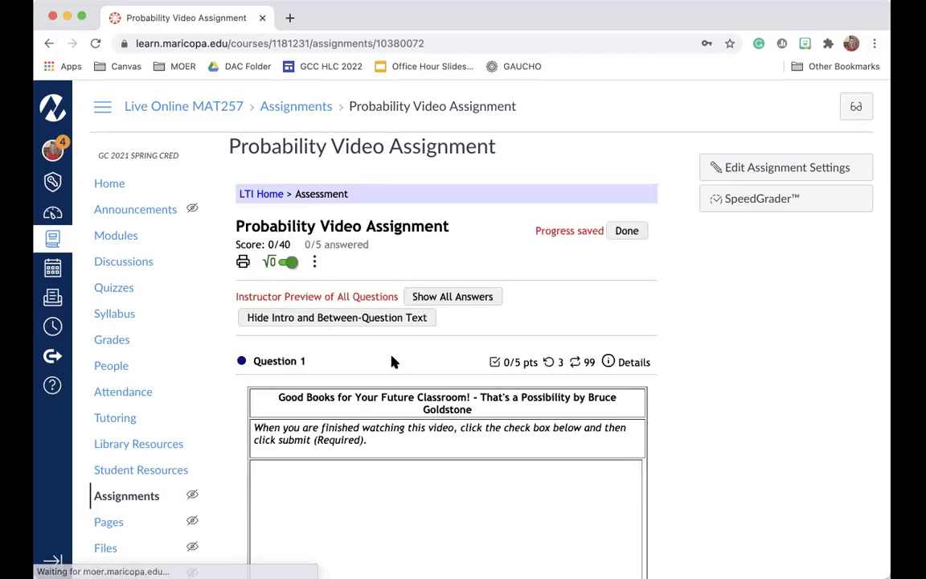
scroll(499, 378, down, 15)
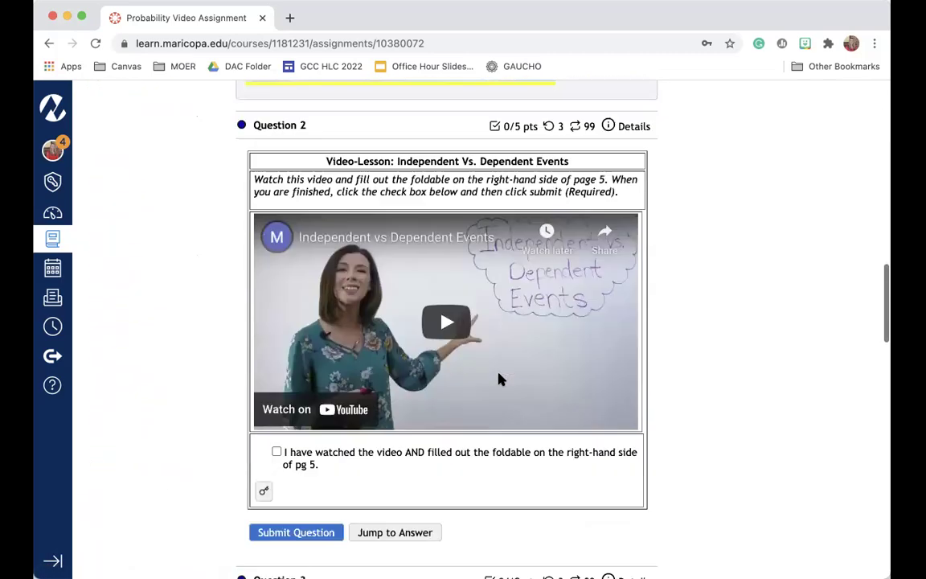
scroll(499, 378, up, 15)
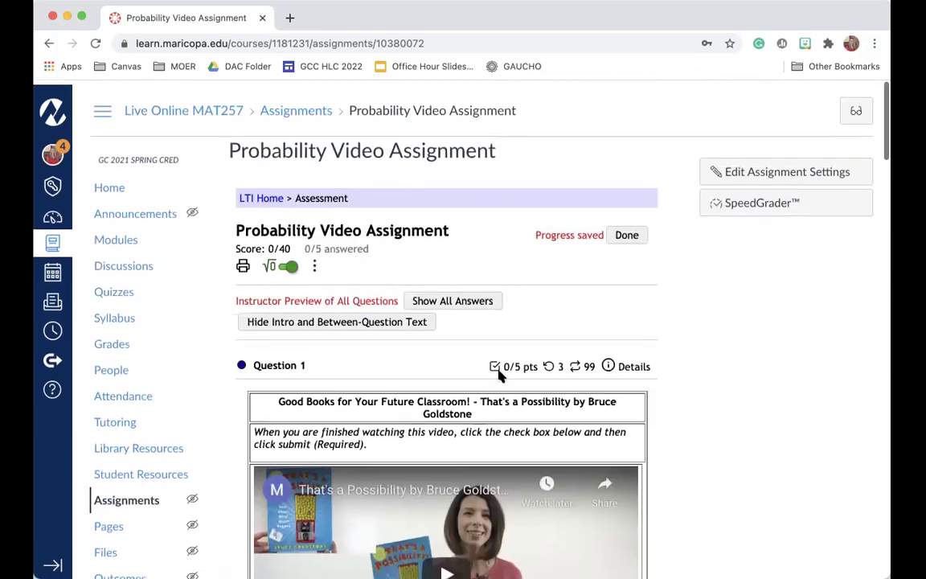
click(108, 186)
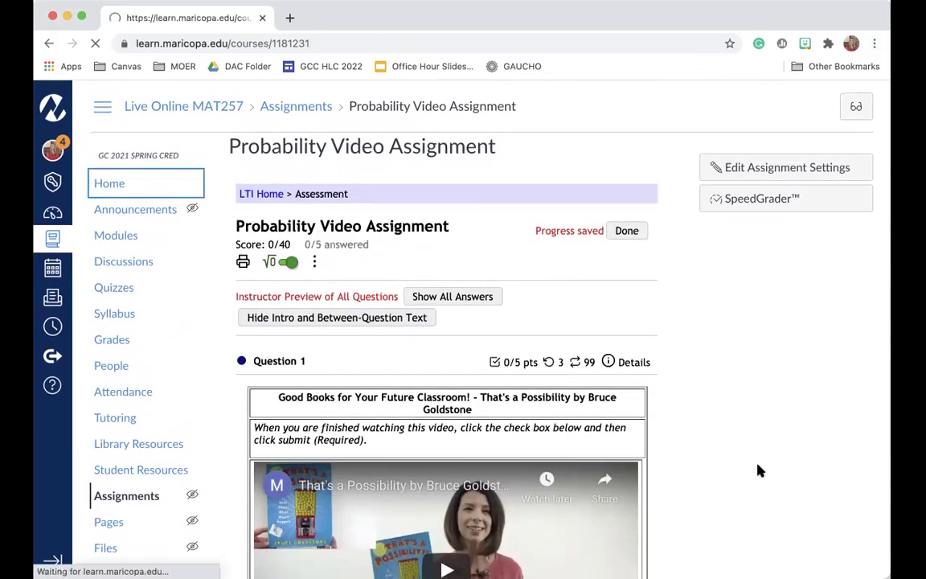